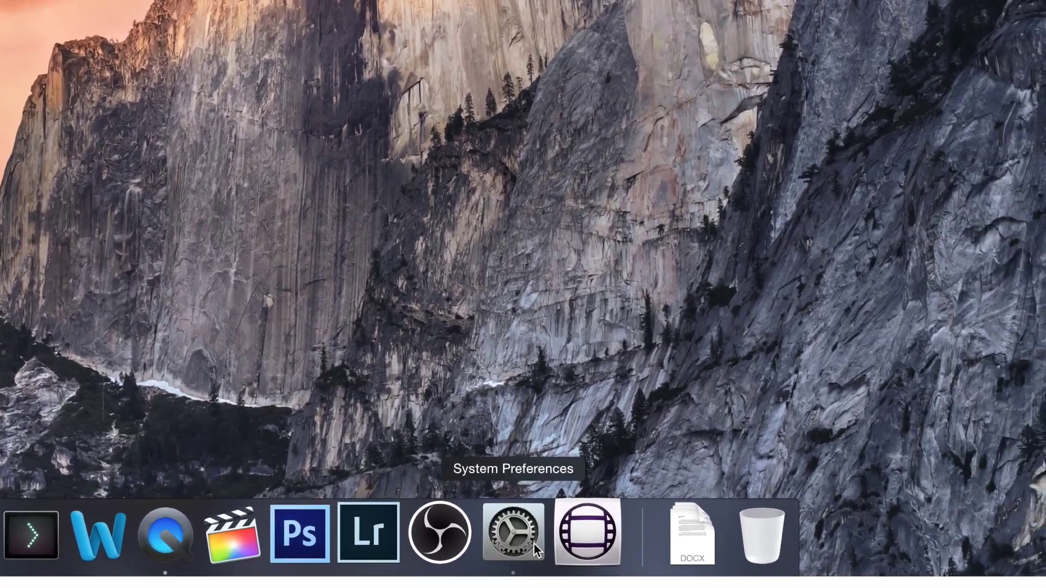
Step: In System Preferences > Sound > Input, switch the input from Internal Microphone to Yeti Stereo Microphone
left_click(645, 532)
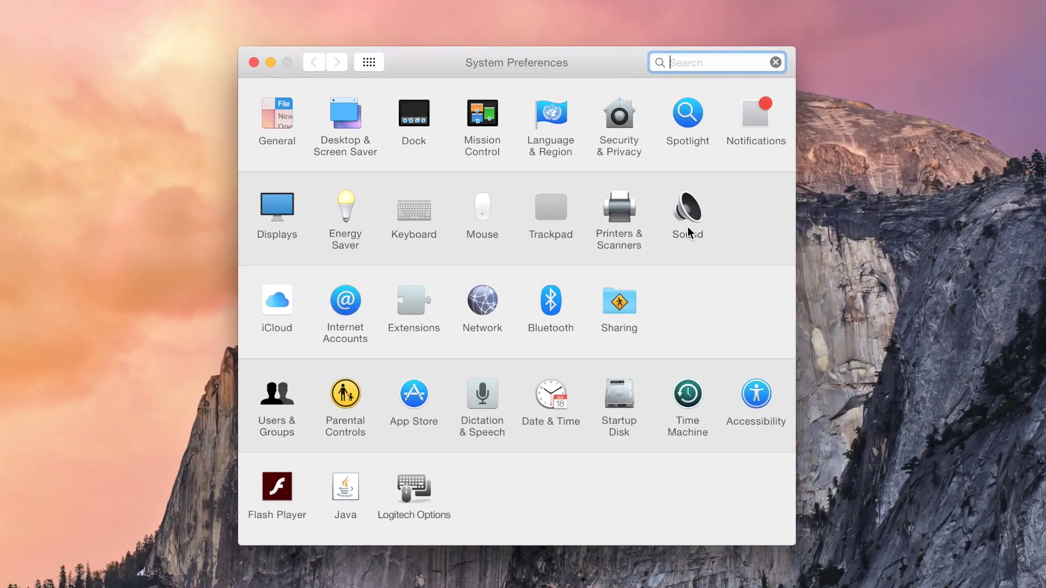
left_click(685, 224)
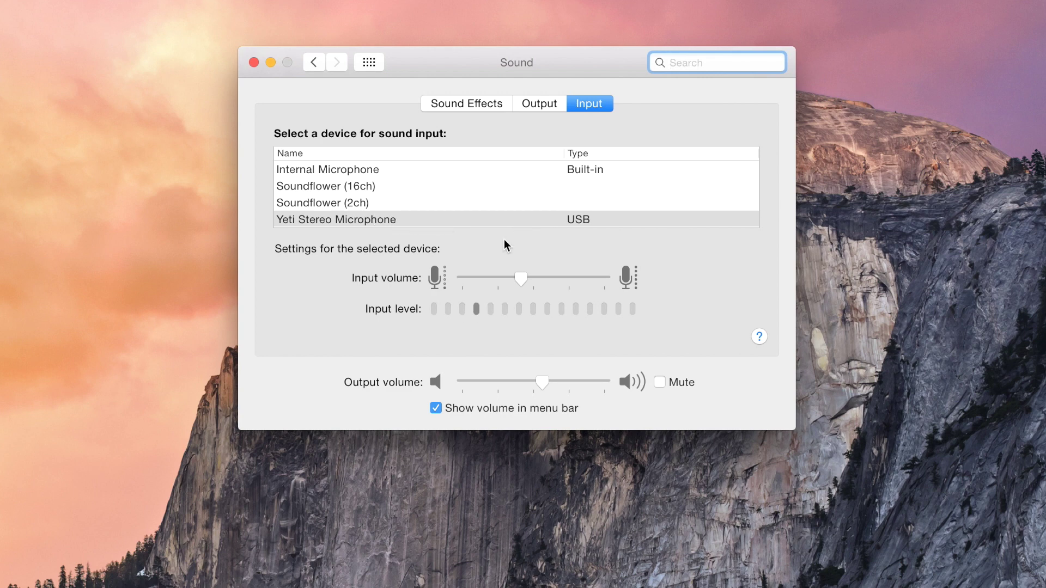
left_click(597, 170)
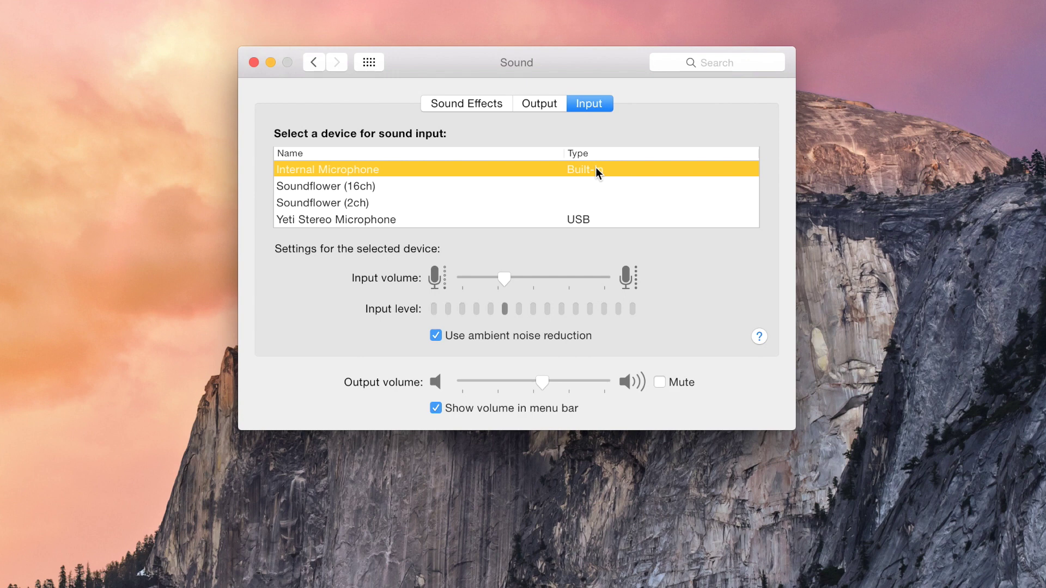
left_click(565, 219)
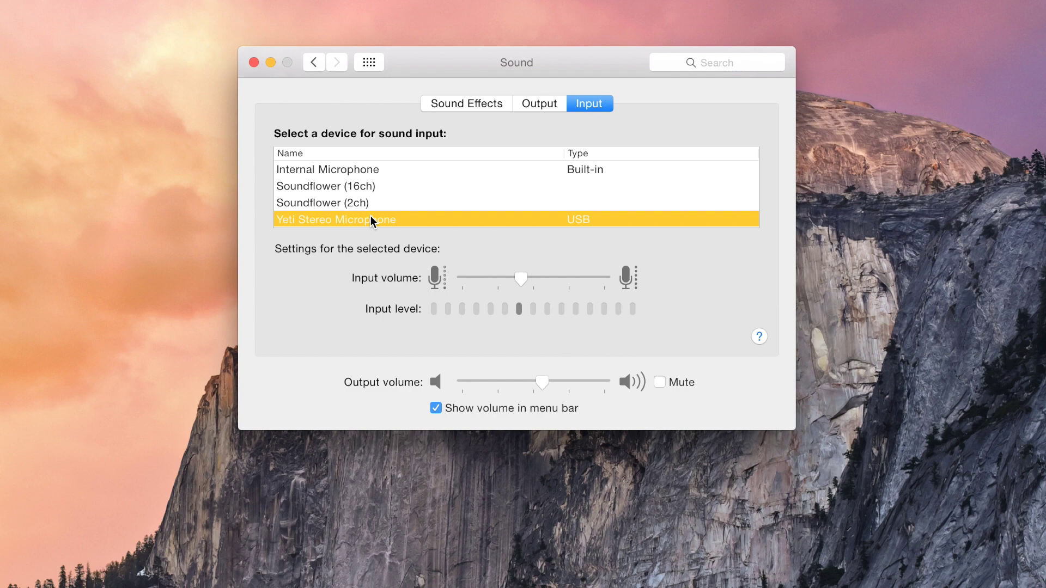
Step: Keep Internal Speakers as the sound output and close System Preferences
left_click(542, 104)
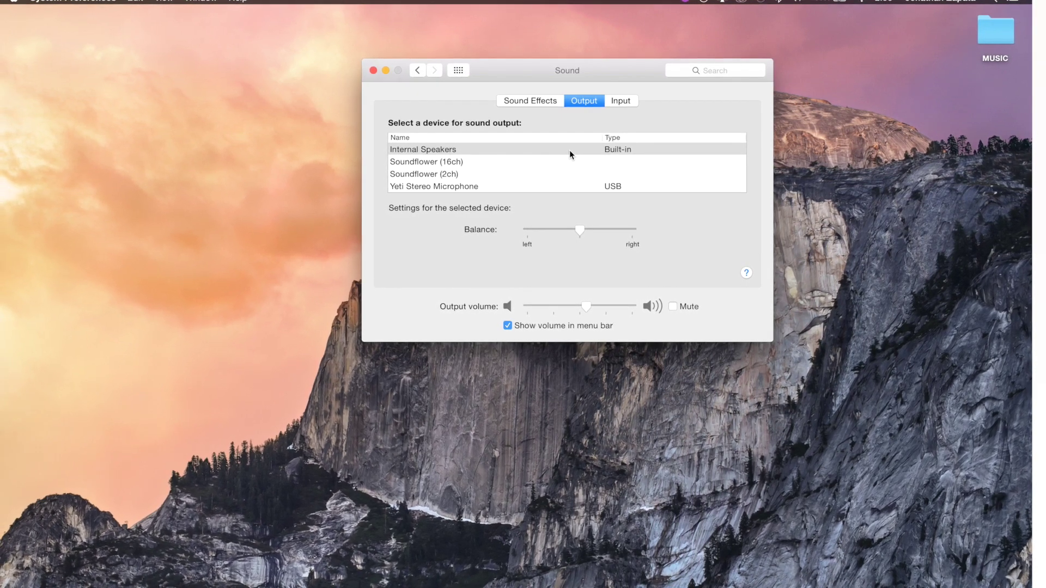
left_click(519, 147)
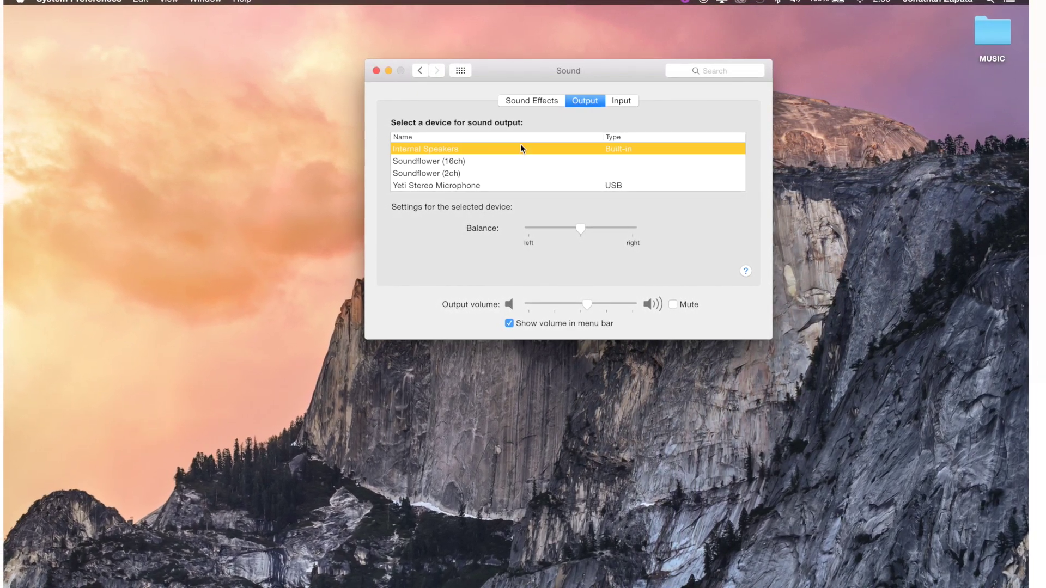
left_click(378, 70)
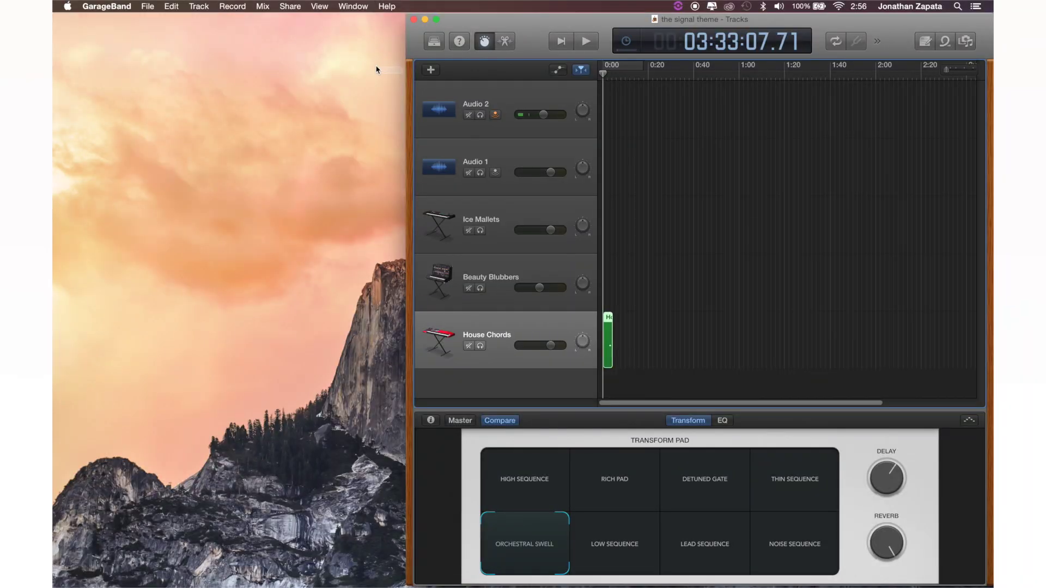
Step: Move the GarageBand window aside and start a new project from the Voice template
left_click(374, 64)
left_click_drag(407, 54, 167, 7)
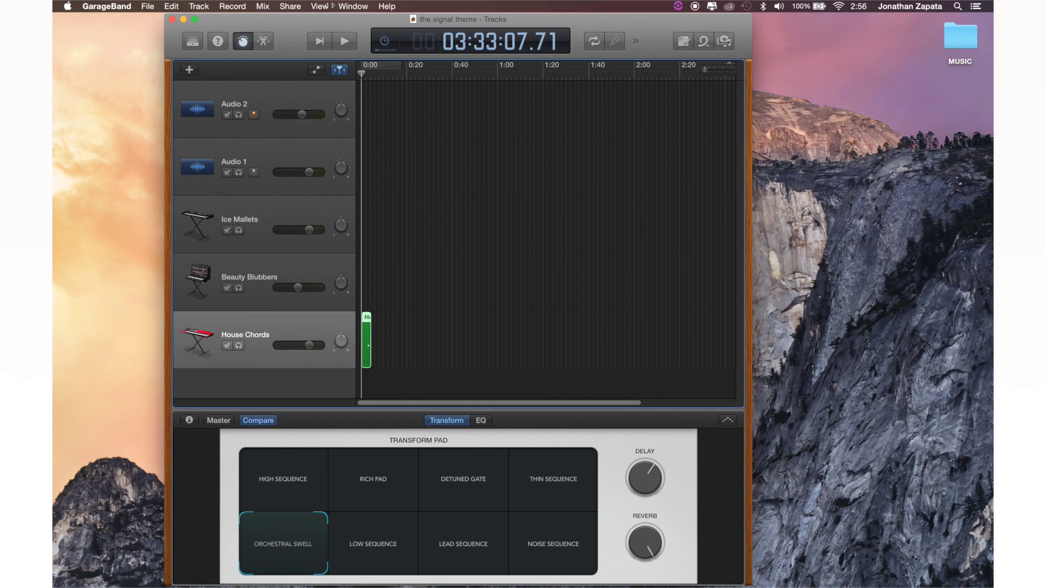
left_click(170, 5)
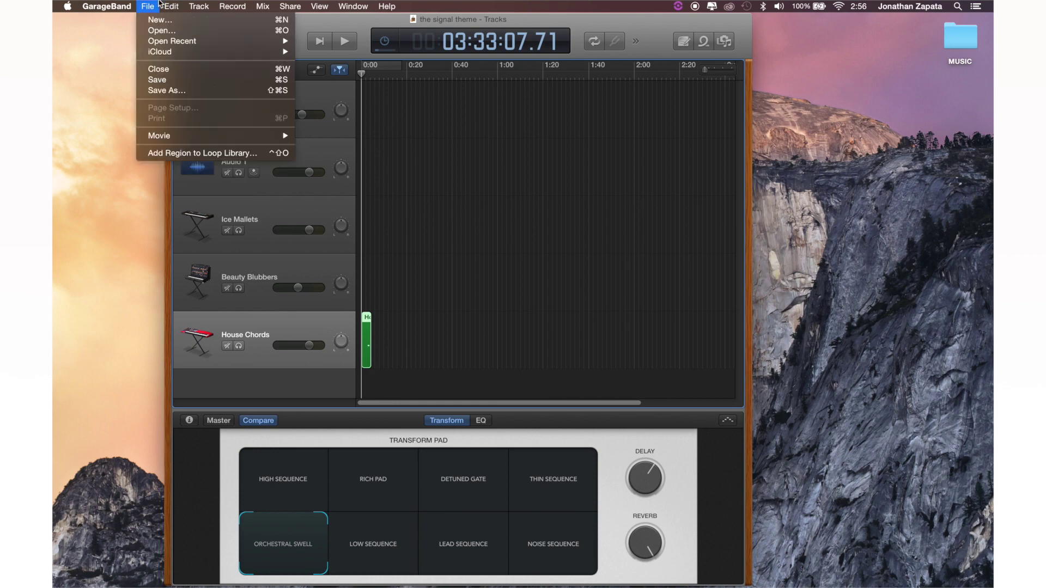
left_click(157, 20)
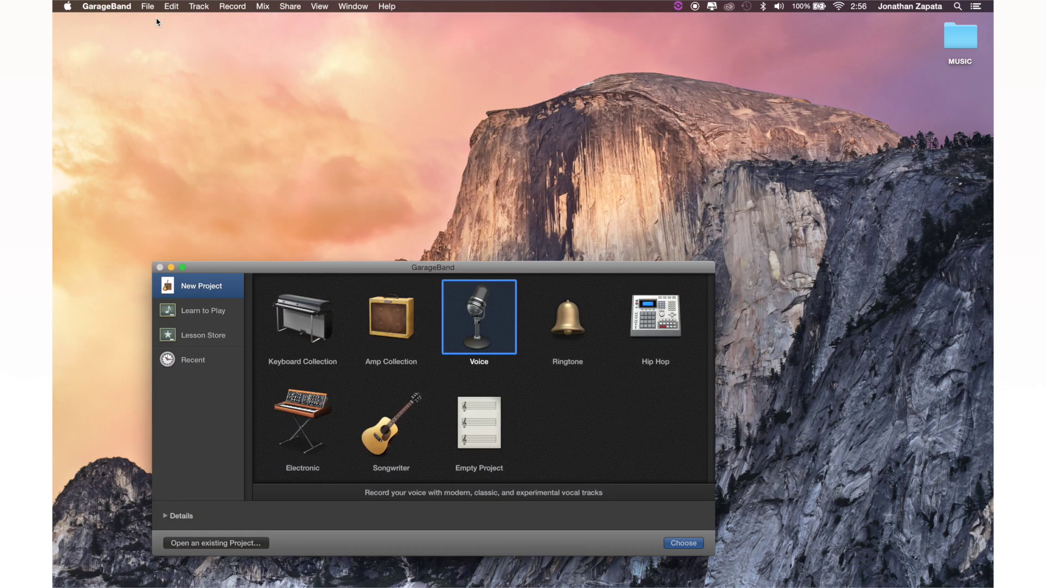
double_click(494, 322)
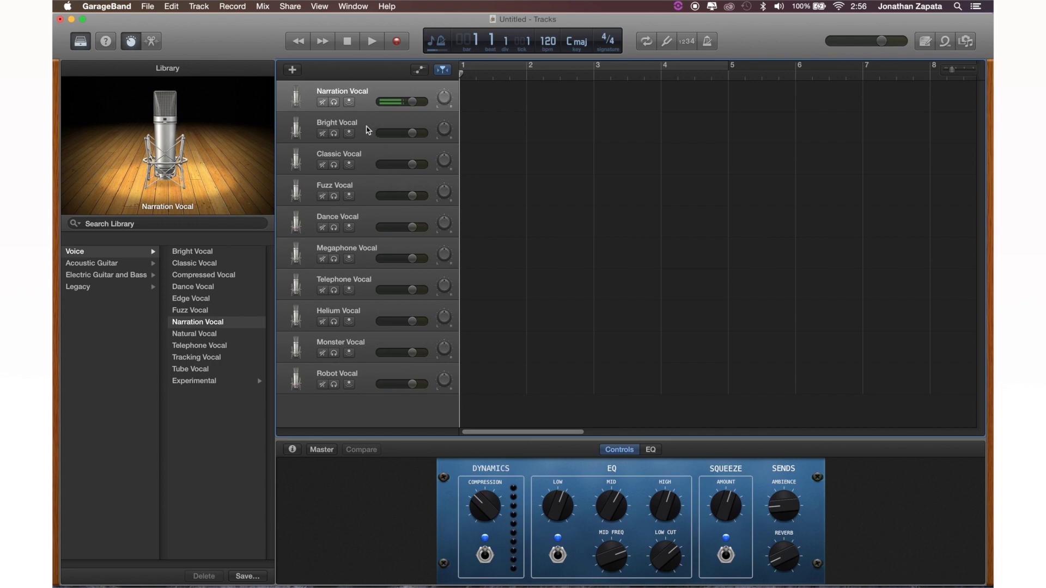
Step: Delete all the vocal tracks and add one empty microphone audio track, Audio 1
left_click(368, 130)
key("super+BackSpace")
key("super+BackSpace")
key("super+BackSpace")
key("super+BackSpace")
key("super+BackSpace")
key("super+BackSpace")
key("super+BackSpace")
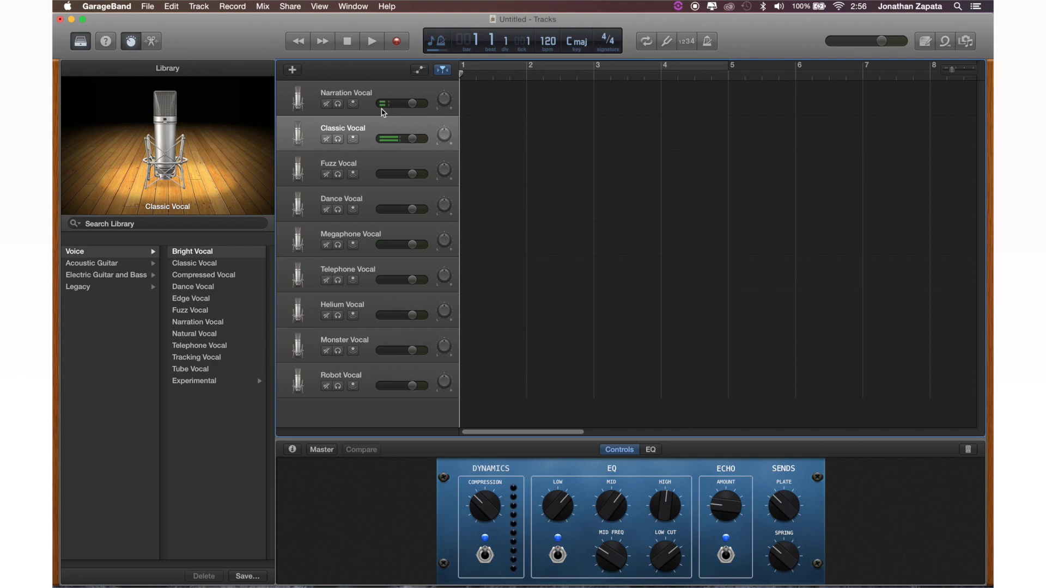
key("super+BackSpace")
key("super+BackSpace")
key("super+BackSpace")
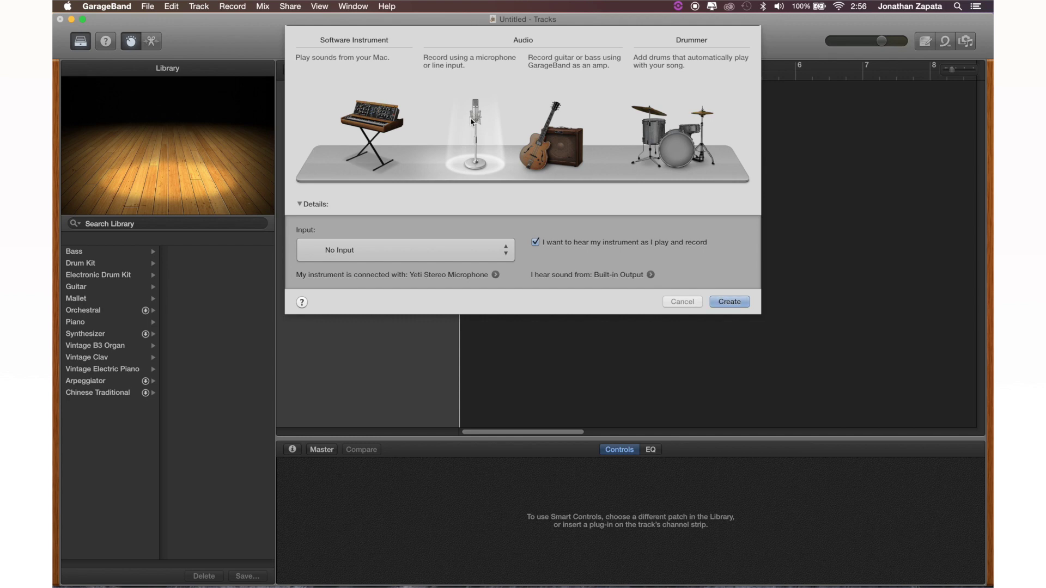
double_click(472, 121)
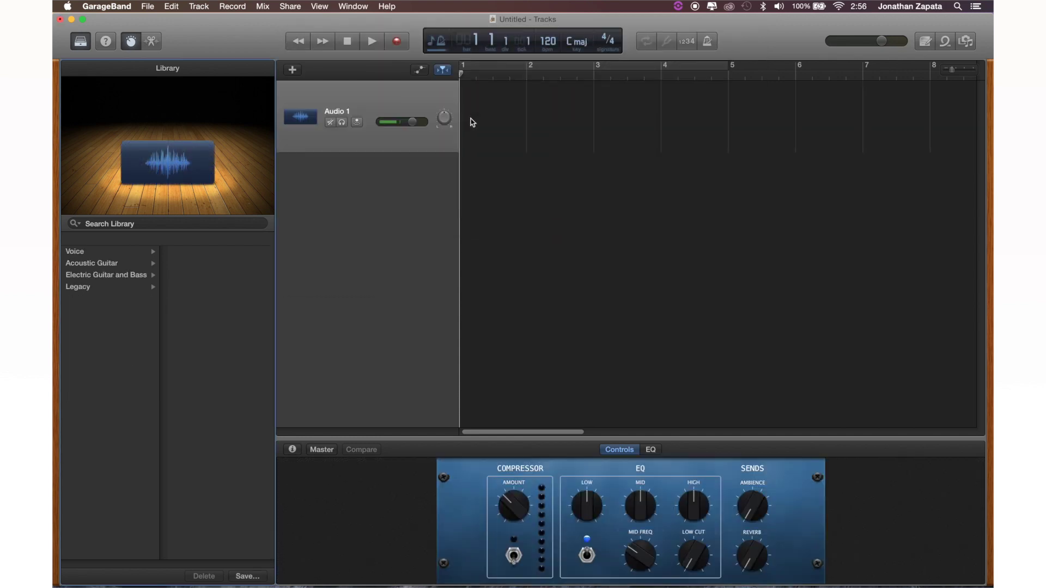
Step: Open GarageBand Preferences on the Audio/MIDI pane
left_click(117, 5)
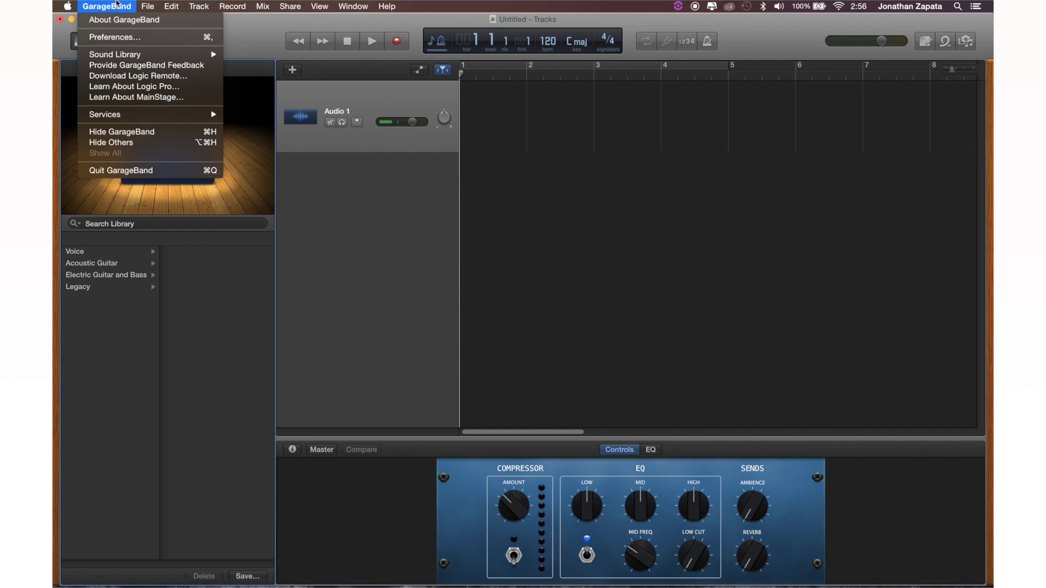
left_click(135, 38)
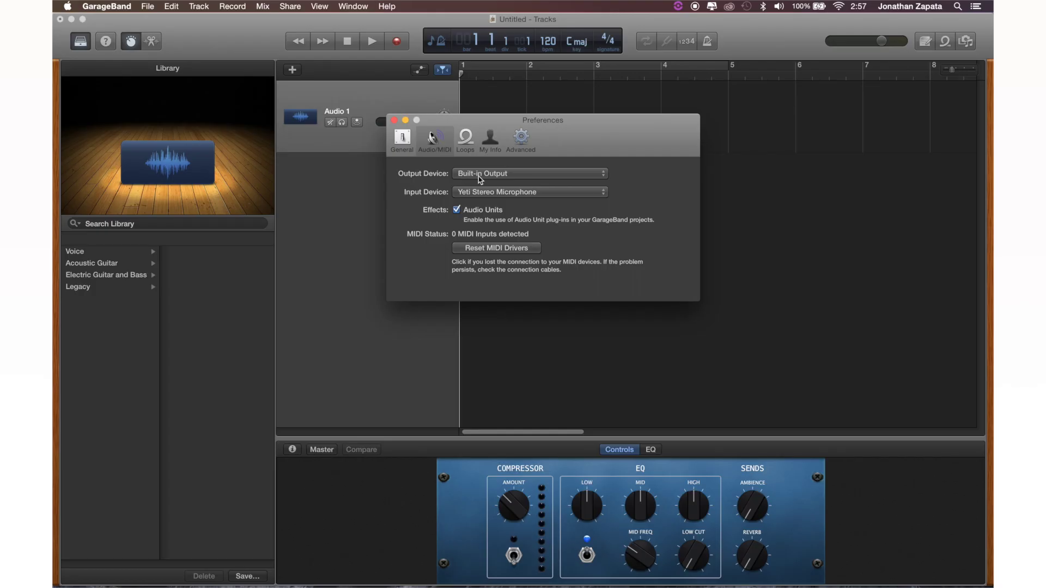
Step: Reopen Sound settings on Input beside GarageBand's preferences, both showing Yeti Stereo Microphone
mouse_move(632, 583)
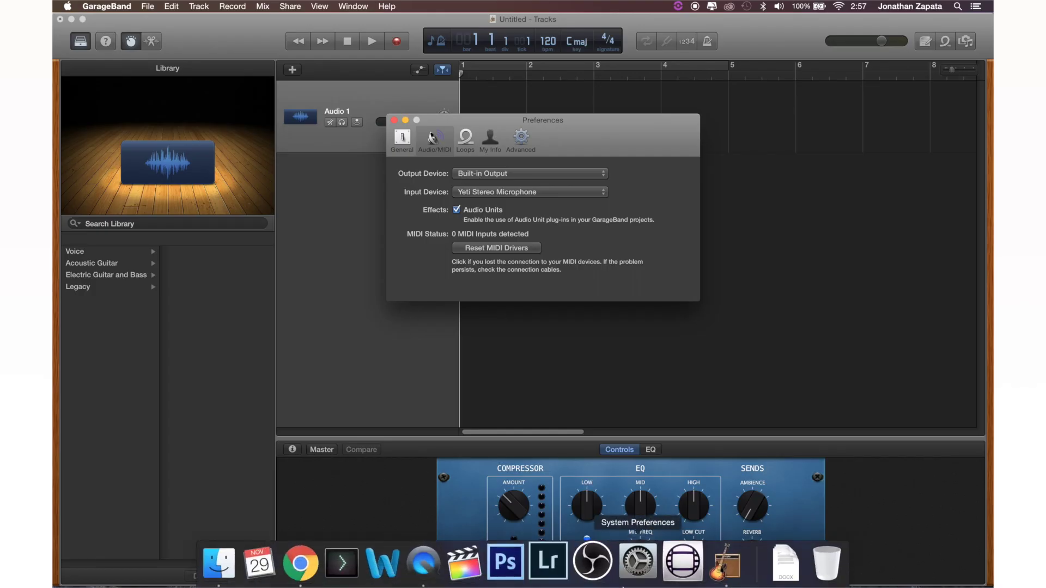
left_click(633, 563)
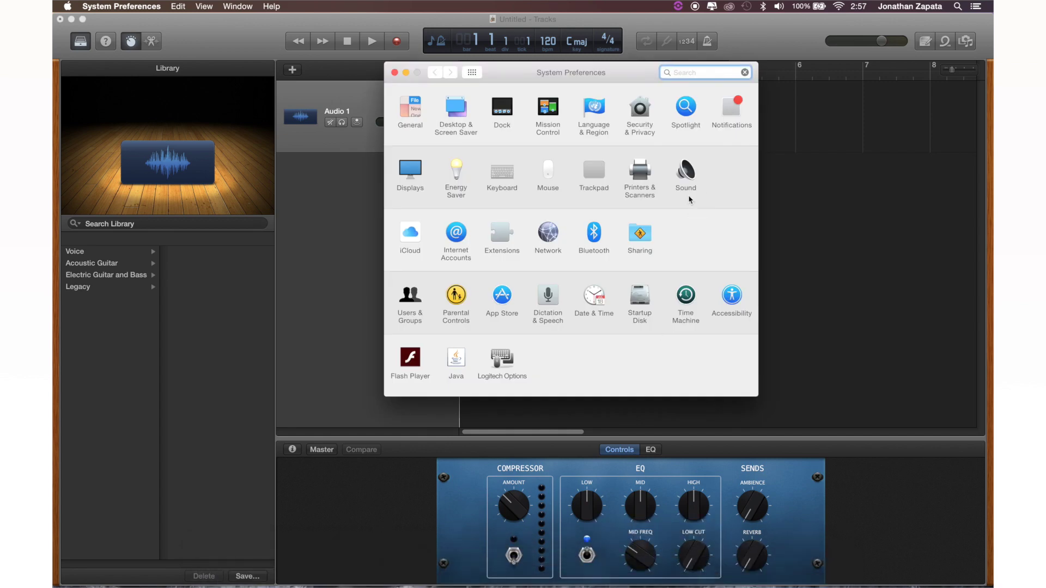
left_click(688, 174)
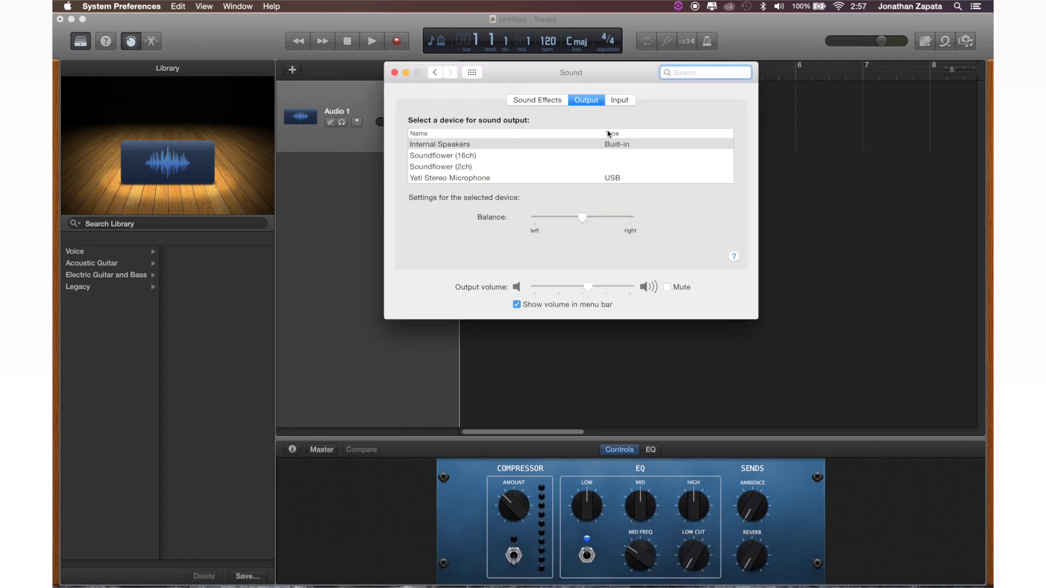
key("ctrl+Up")
left_click(641, 205)
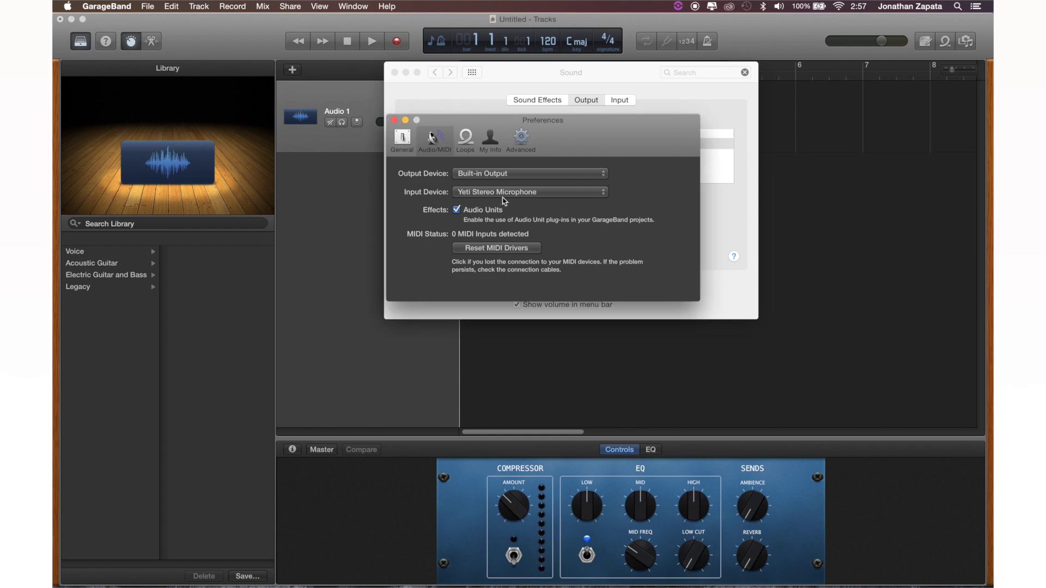
left_click(731, 146)
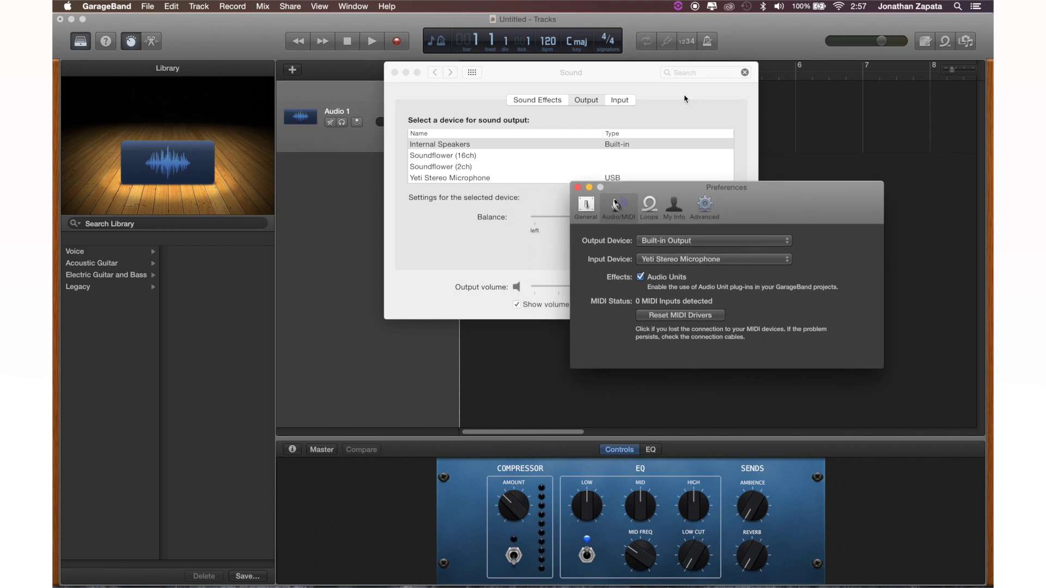
left_click(627, 100)
key("ctrl+Up")
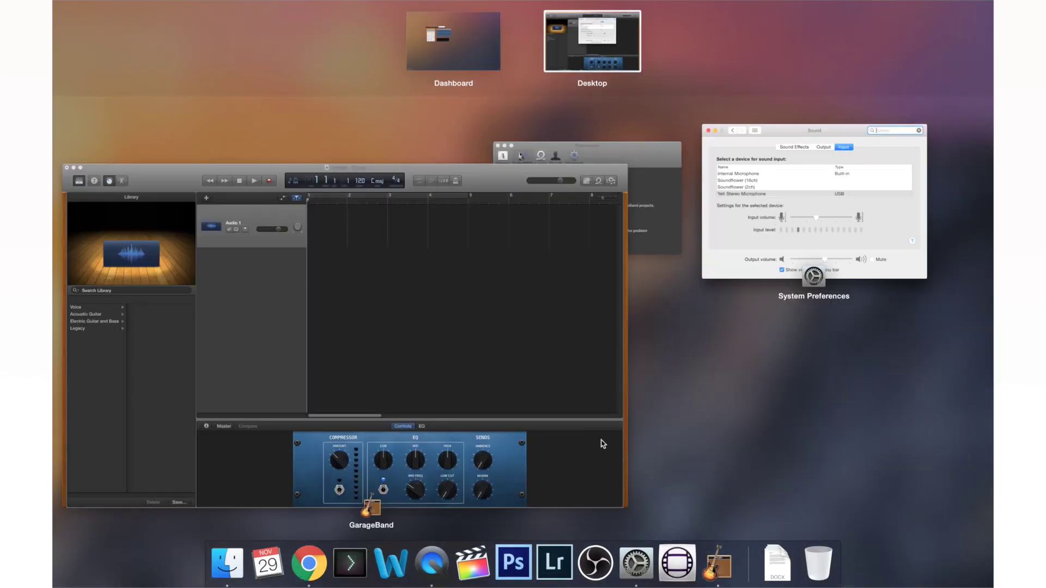
left_click(659, 251)
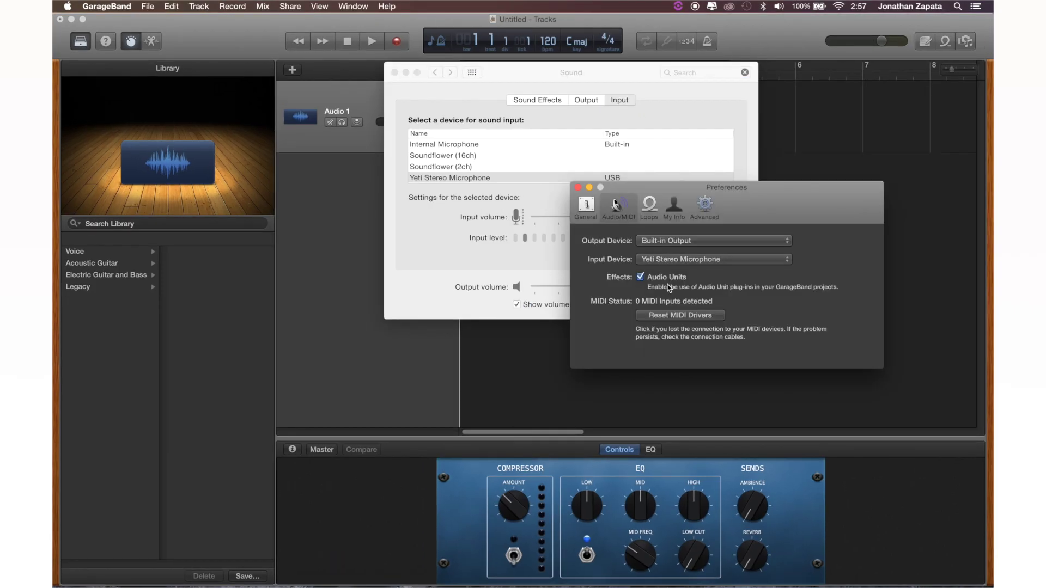
Step: Stop the take, delete the earlier Untitled_1#02 region, and move the playhead to bar 1
left_click(396, 42)
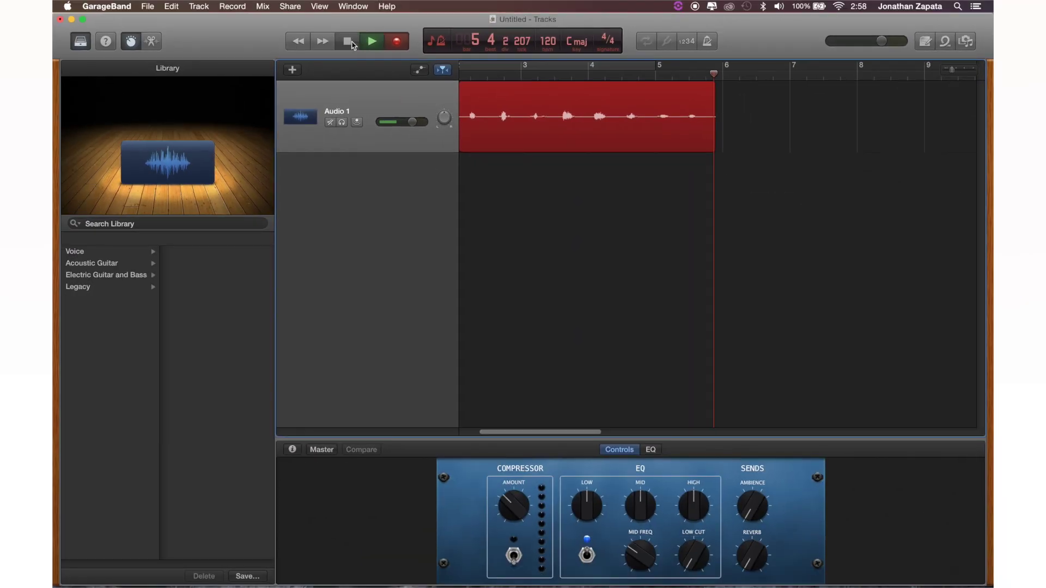
left_click(349, 42)
scroll(563, 133, "left", 3)
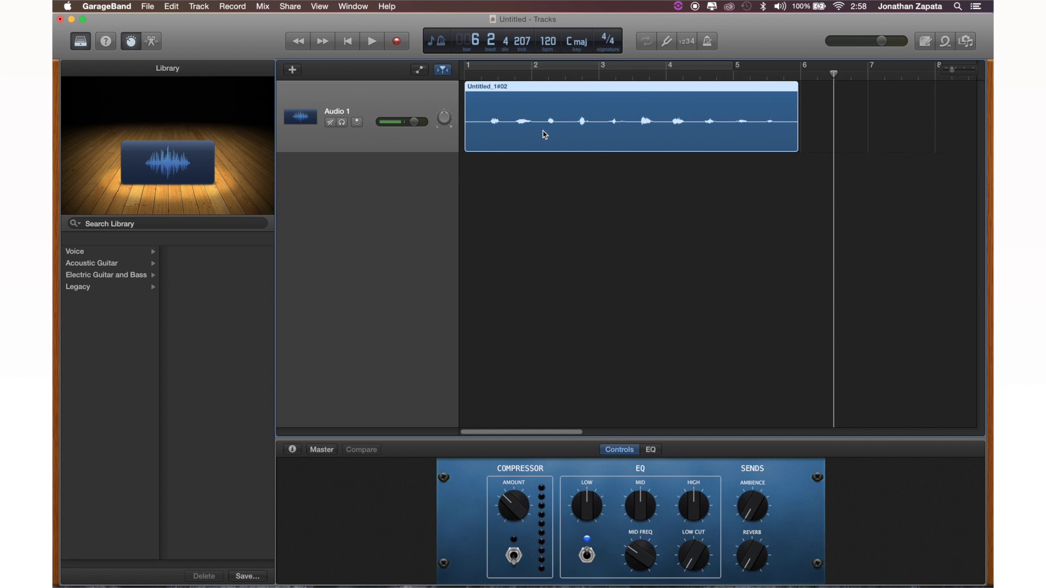
key("Delete")
left_click_drag(482, 76, 431, 71)
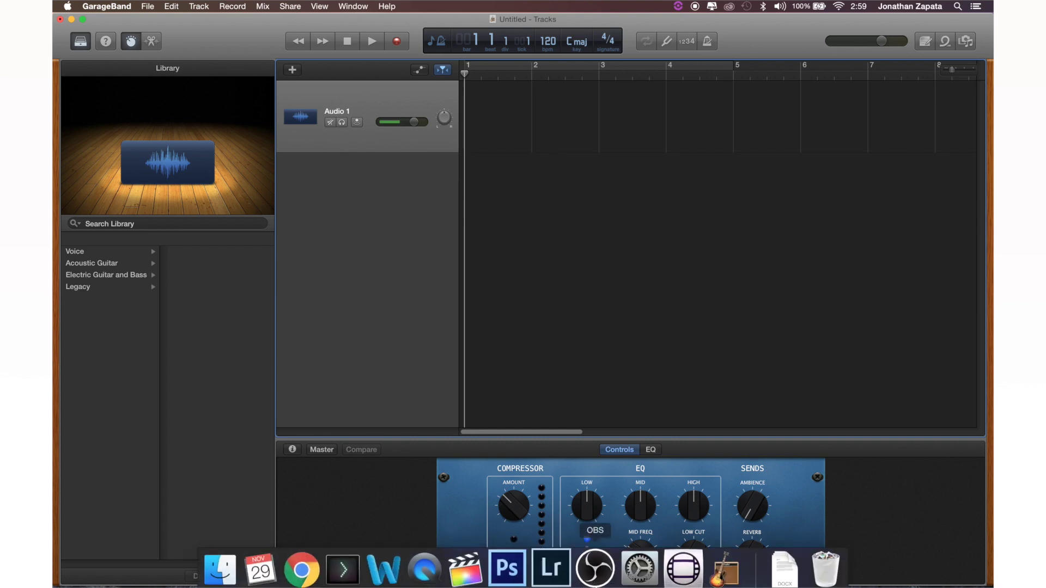
left_click(634, 564)
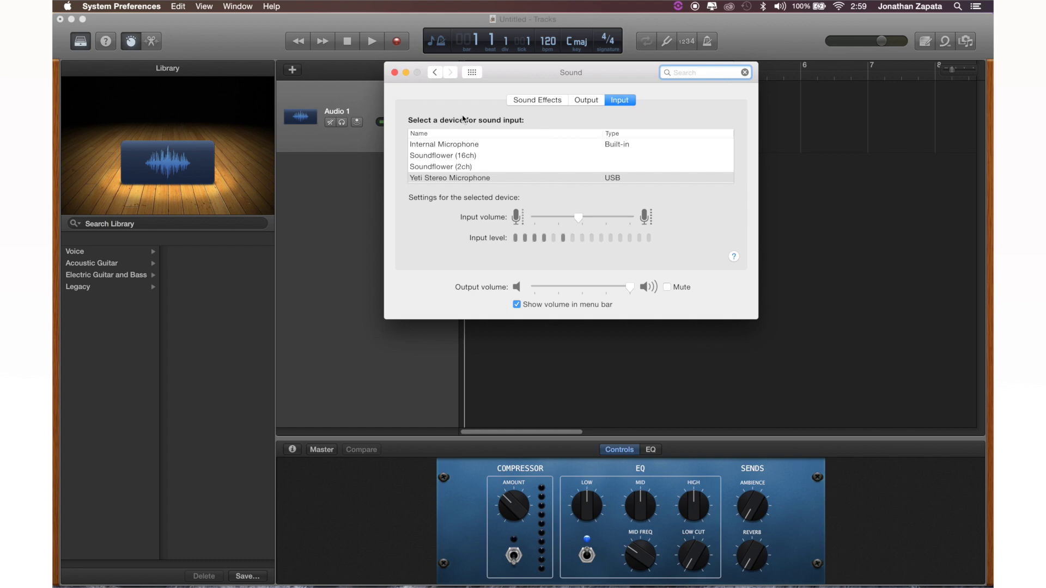
left_click(404, 73)
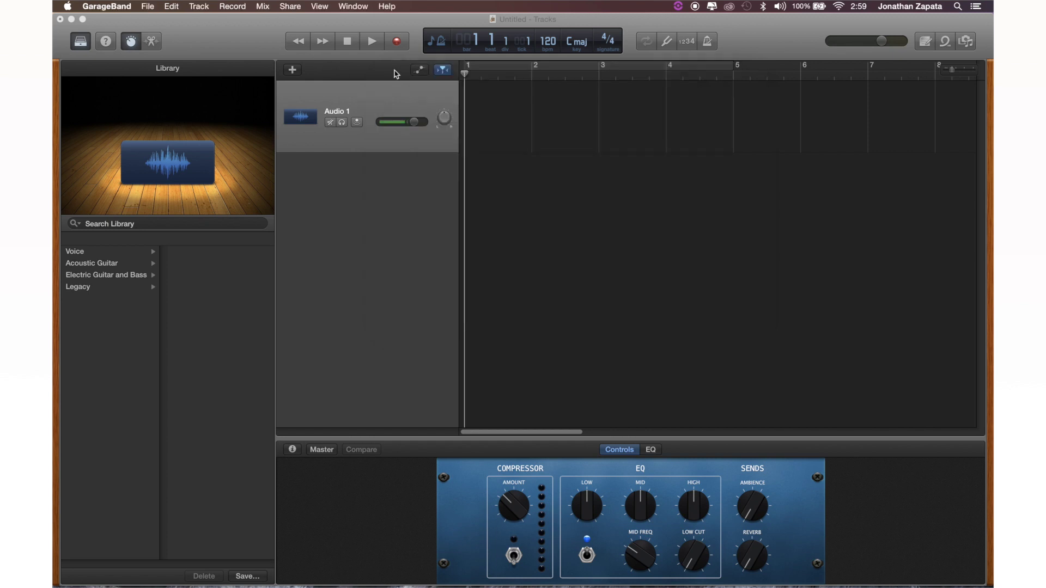
Step: Switch the LCD display to clock time and start recording a new take on Audio 1
left_click(397, 42)
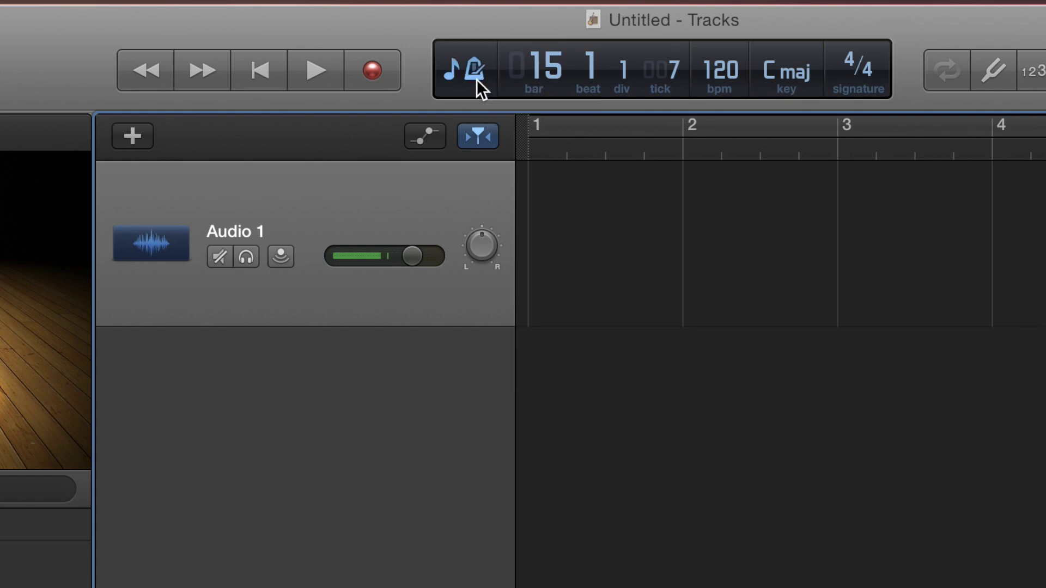
left_click(476, 79)
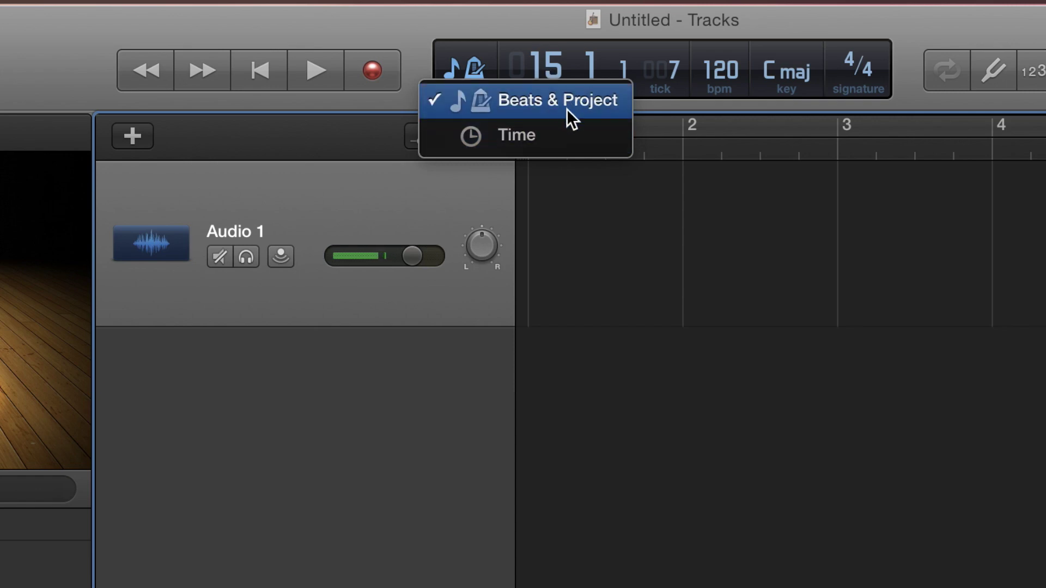
left_click(531, 140)
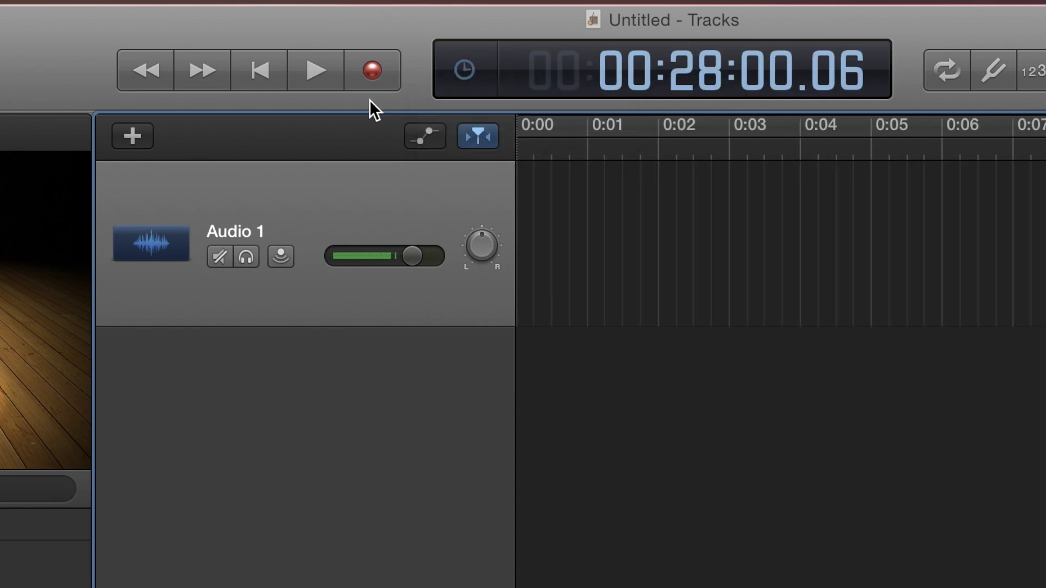
left_click(361, 73)
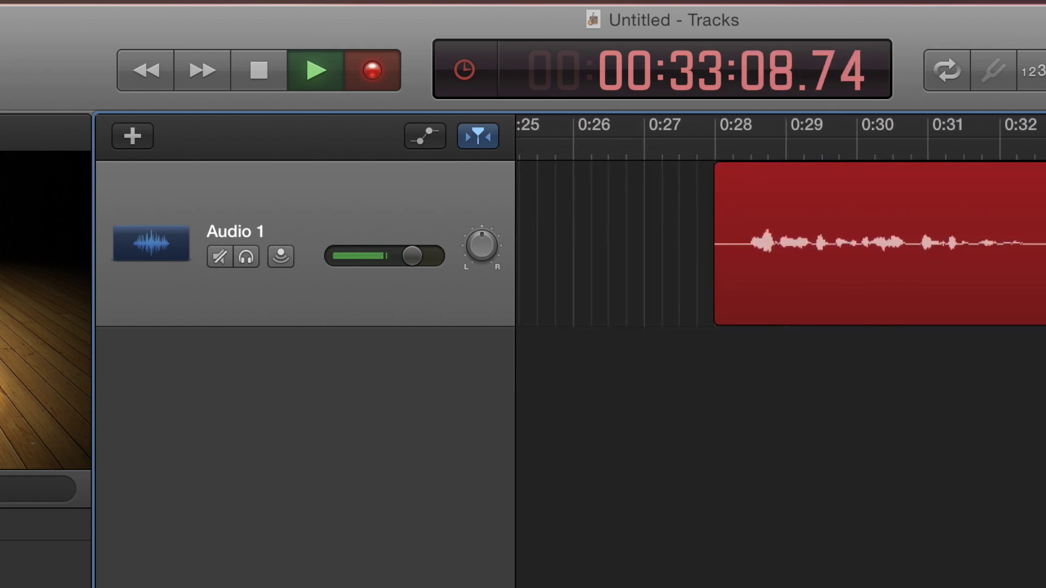
Step: Zoom the timeline out to view the whole finished take on Audio 1
key("super+Left")
key("super+Left")
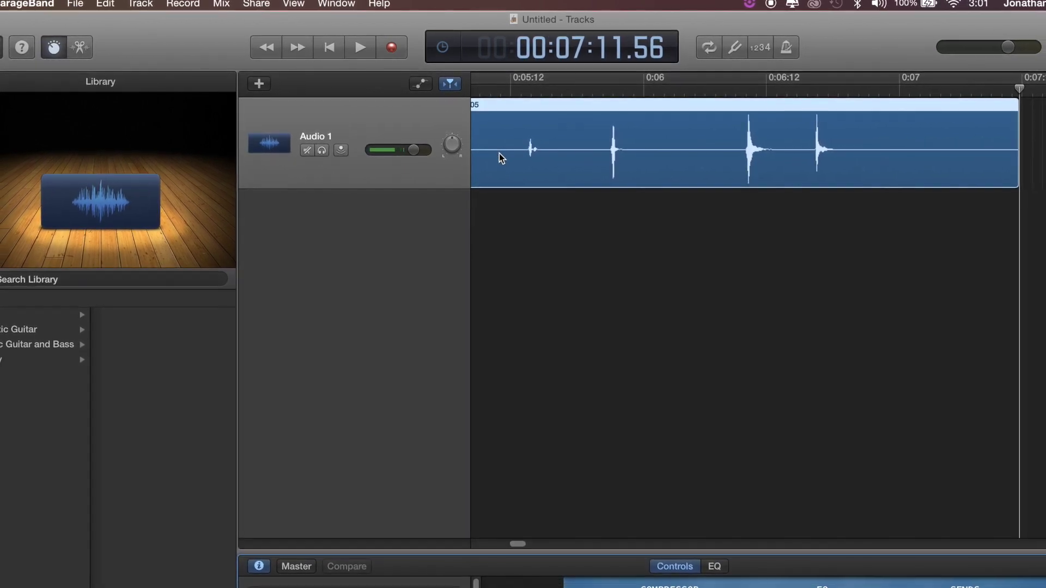
Step: Use Share > Export Song to Disk to save to the Desktop as 'Untitled Audio'
left_click(295, 4)
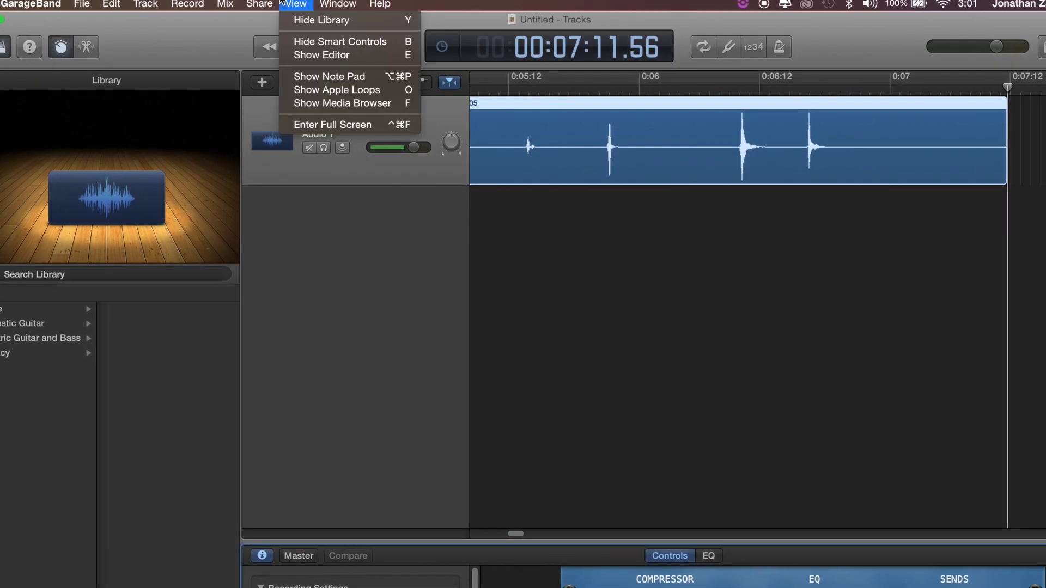
mouse_move(262, 3)
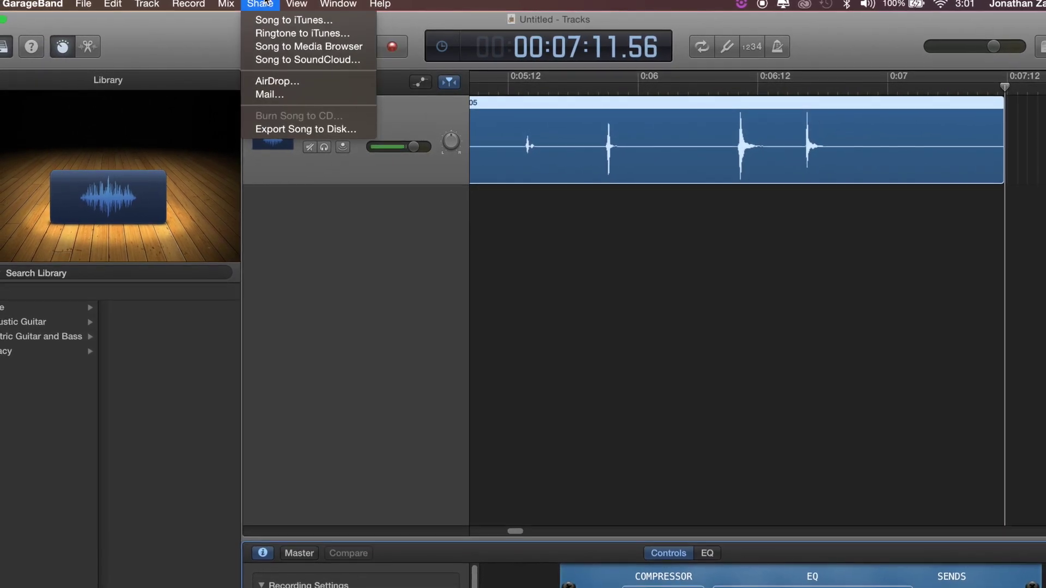
left_click(286, 129)
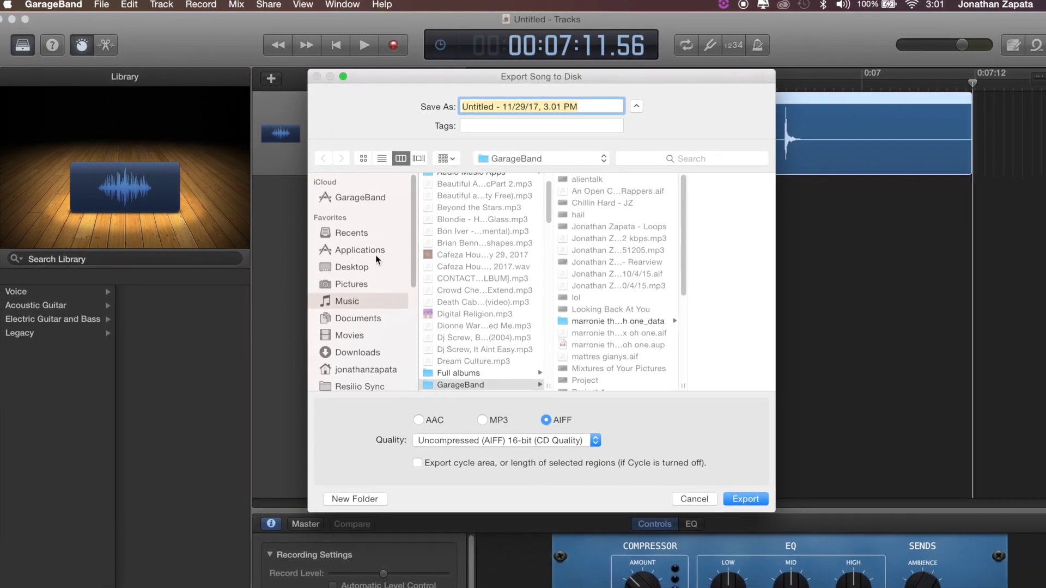
left_click(367, 268)
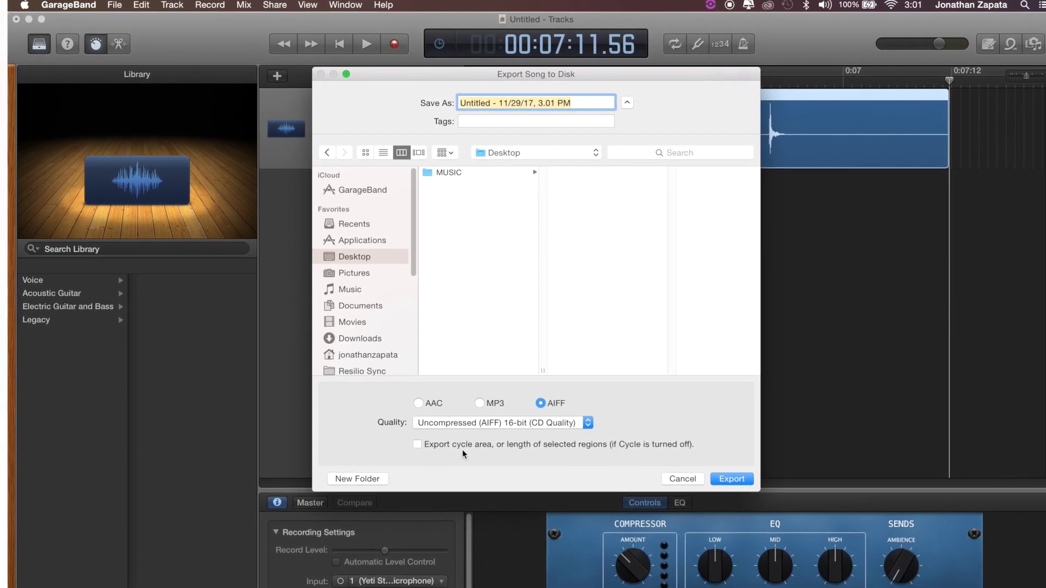
type("N")
type("u")
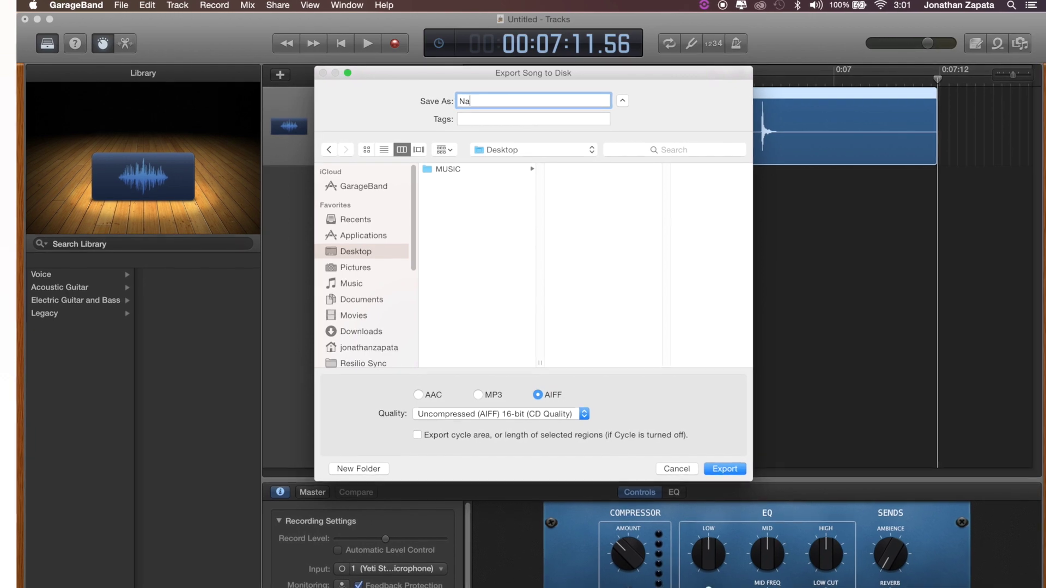
key("BackSpace")
key("BackSpace")
type("Unt")
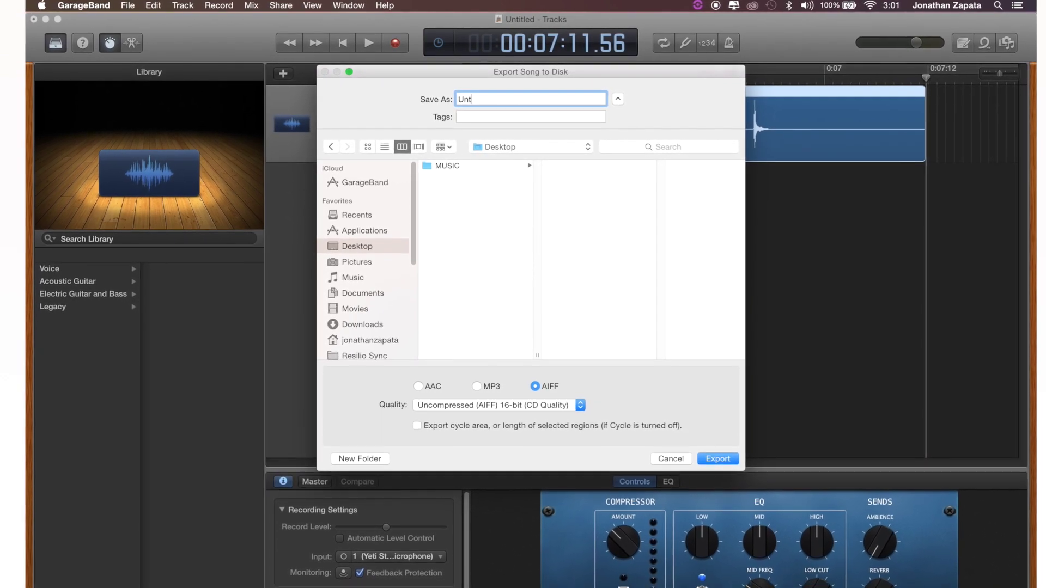
type("itled A")
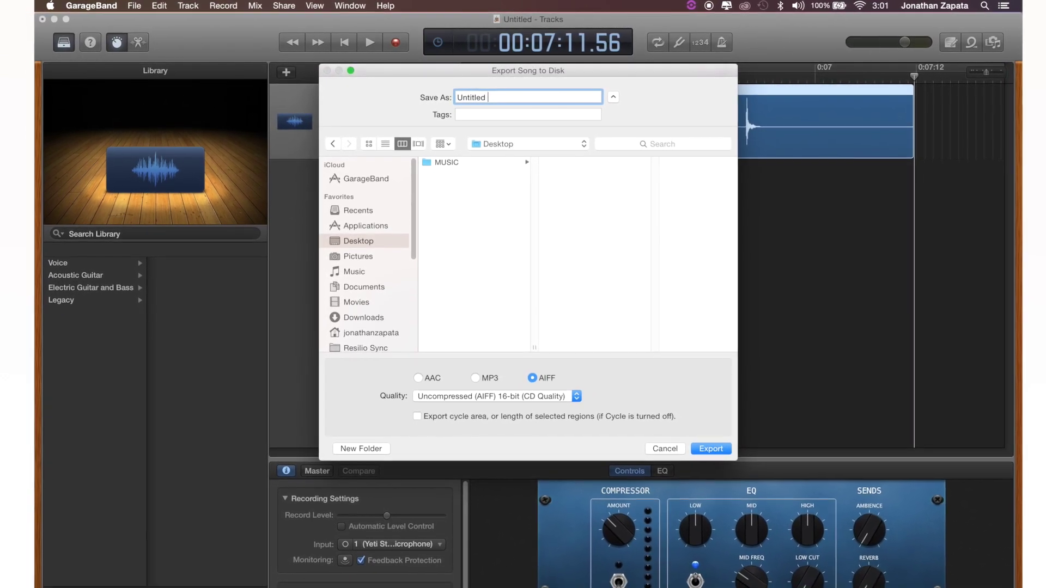
type("udio")
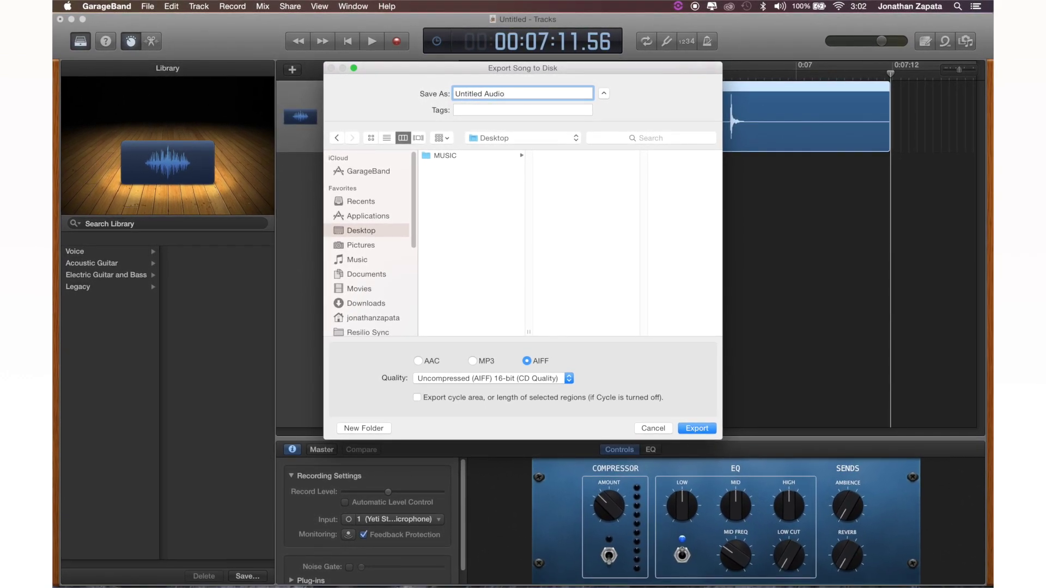
Step: Choose Uncompressed 24-bit AIFF quality, then switch to MP3 and review its quality options
left_click(495, 383)
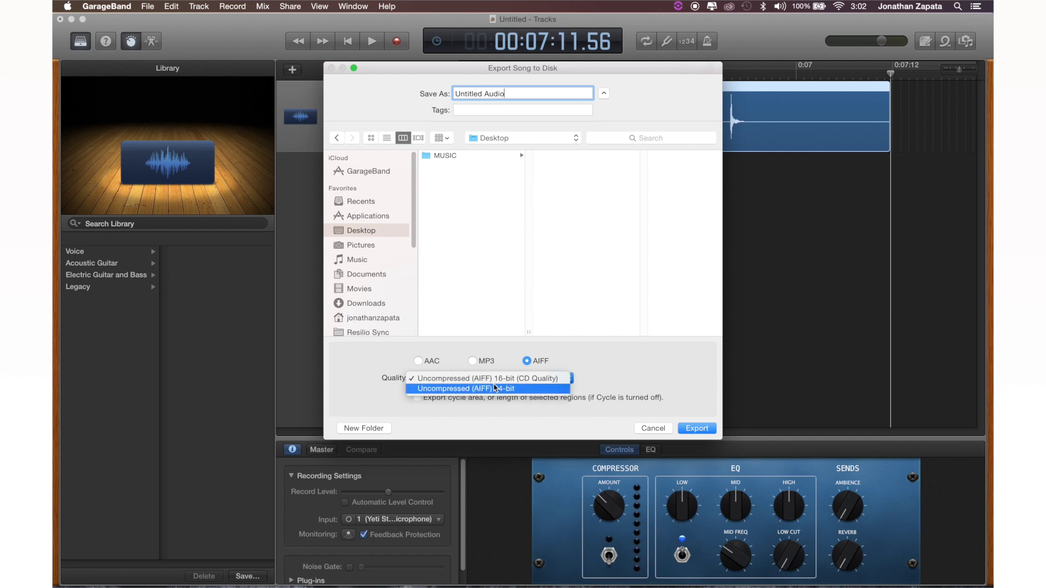
left_click(495, 387)
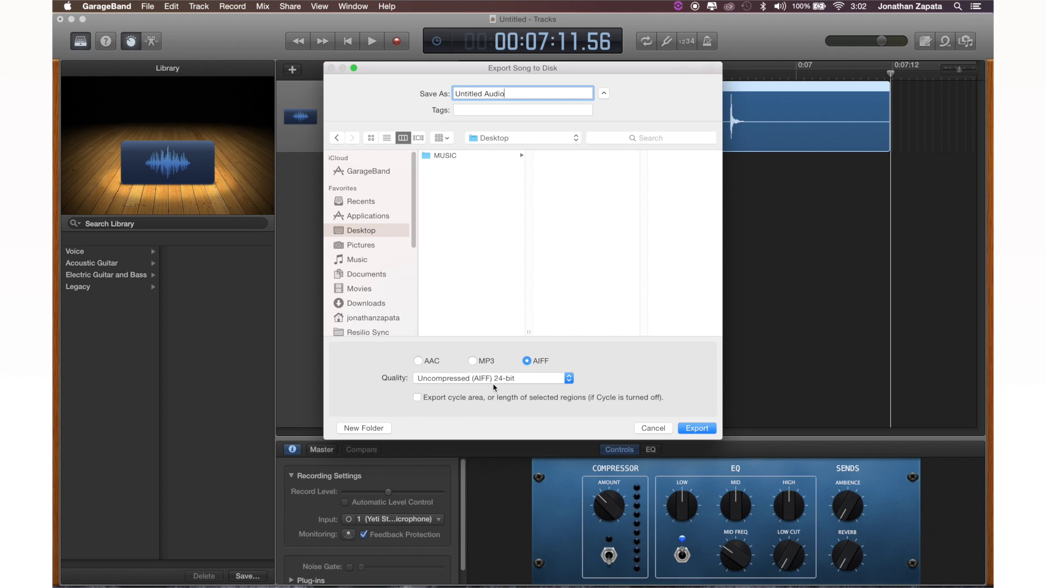
left_click(472, 361)
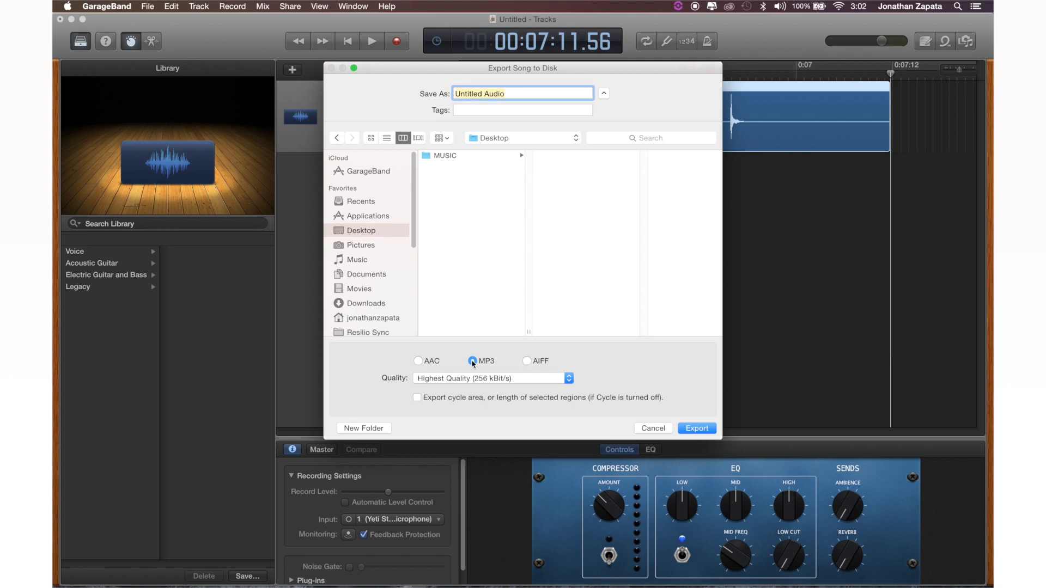
left_click(490, 378)
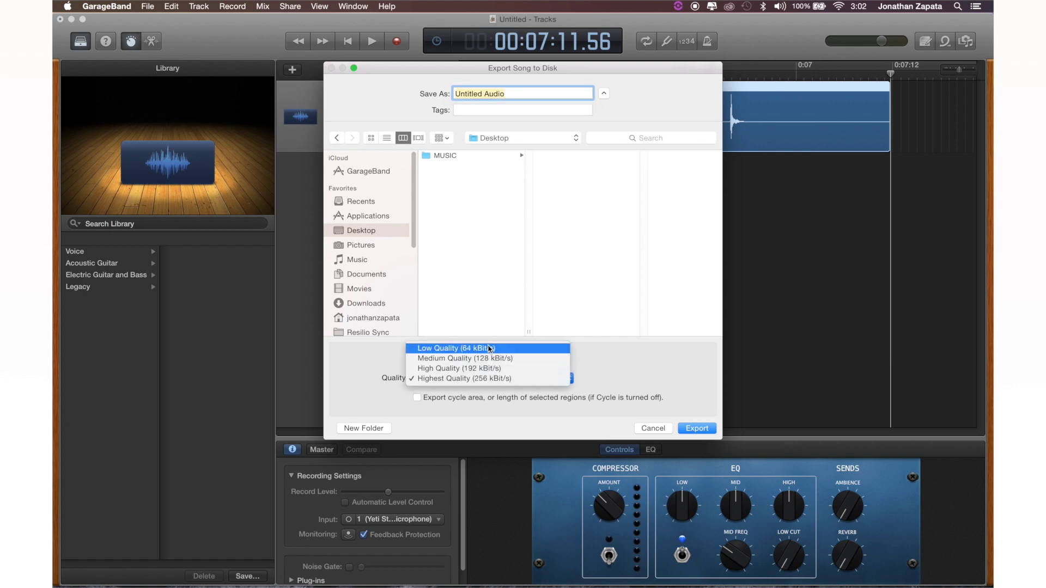
left_click(463, 405)
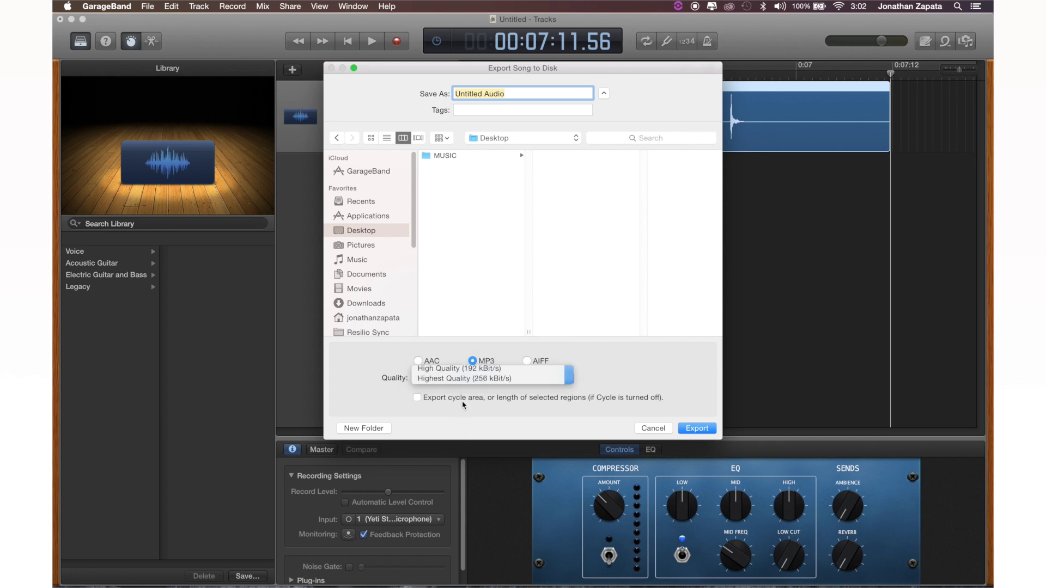
Step: Try AAC at Highest Quality and MP3 again, then return the export format to AIFF
left_click(418, 361)
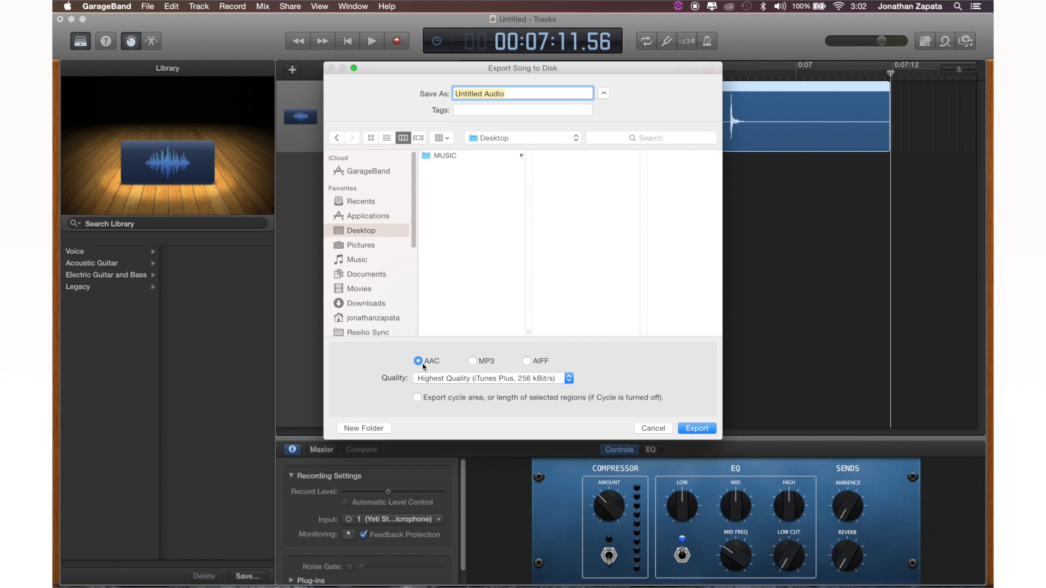
left_click(467, 380)
left_click(467, 380)
left_click(470, 361)
left_click(541, 359)
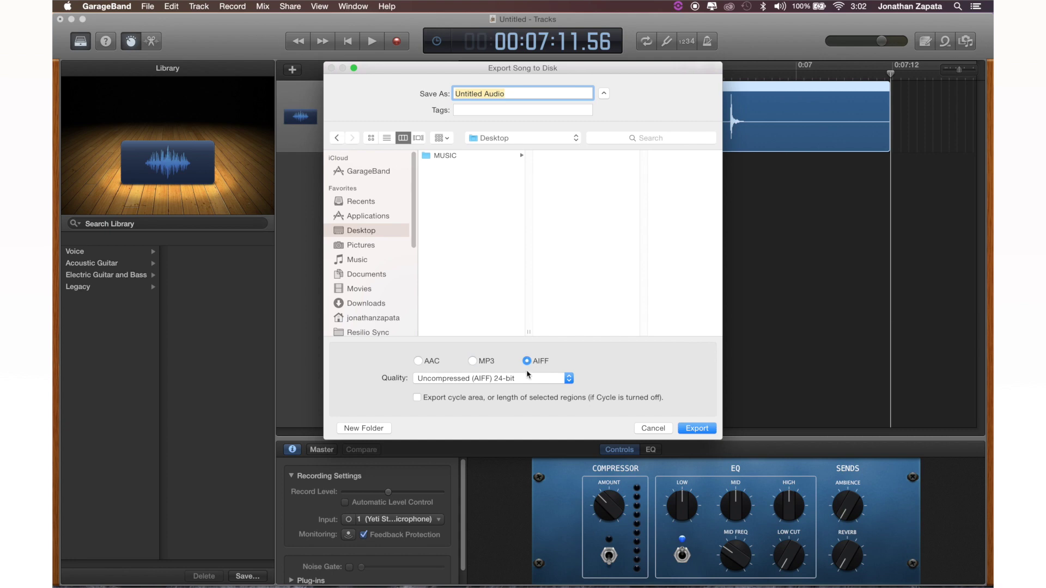